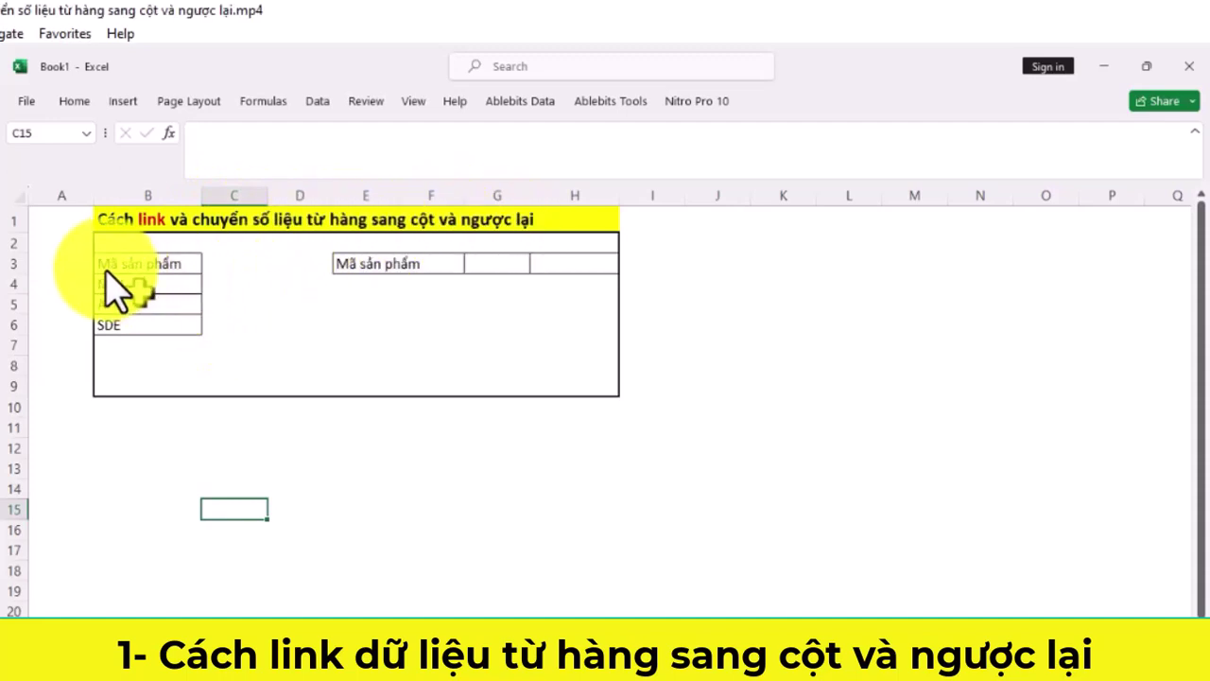
Step: Select cell B4, then cells G3 and H3 in row 3
left_click(142, 285)
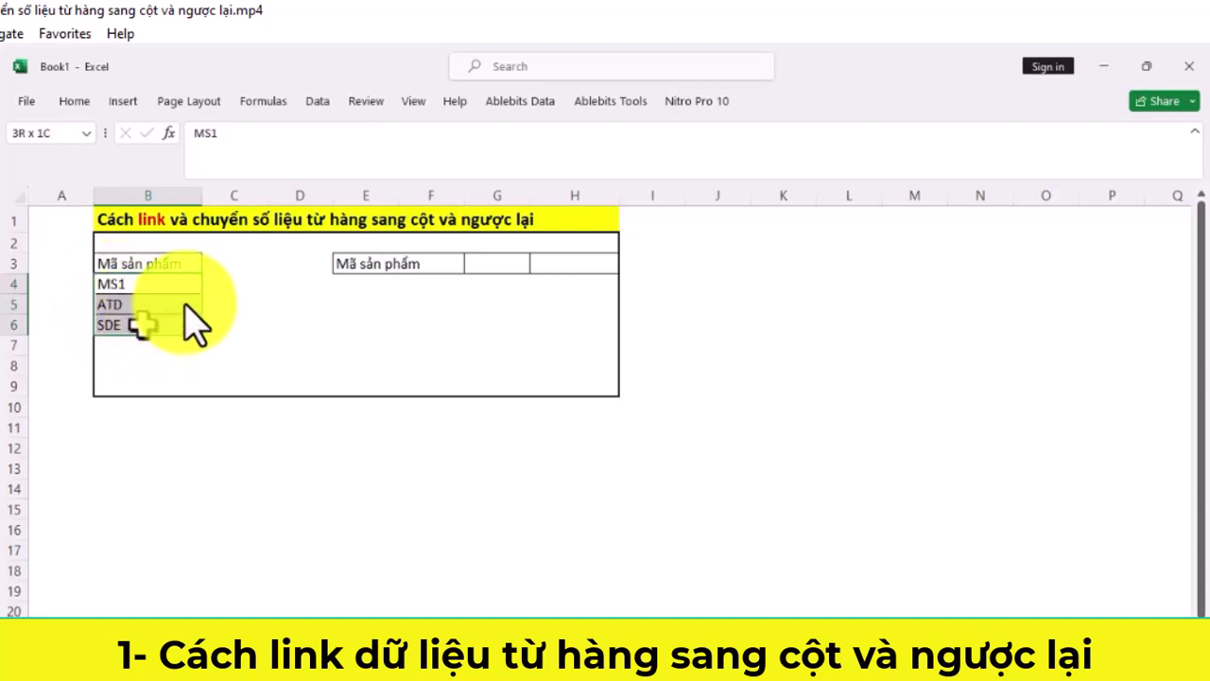
left_click(515, 268)
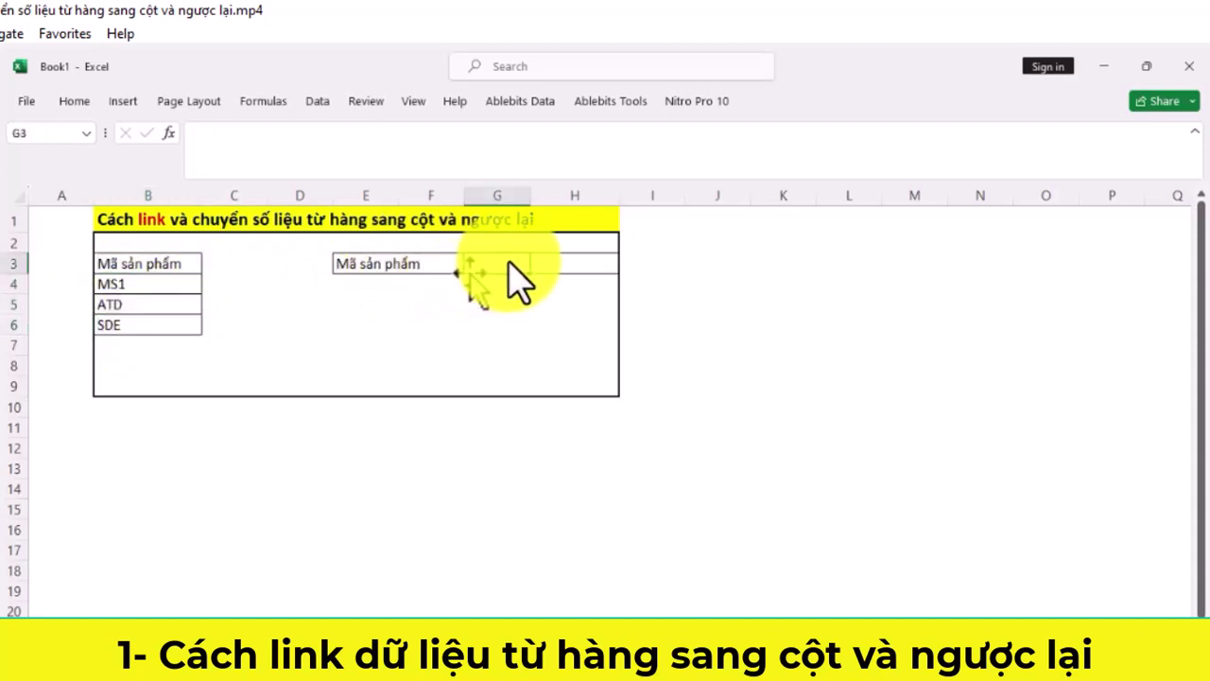
left_click(575, 265)
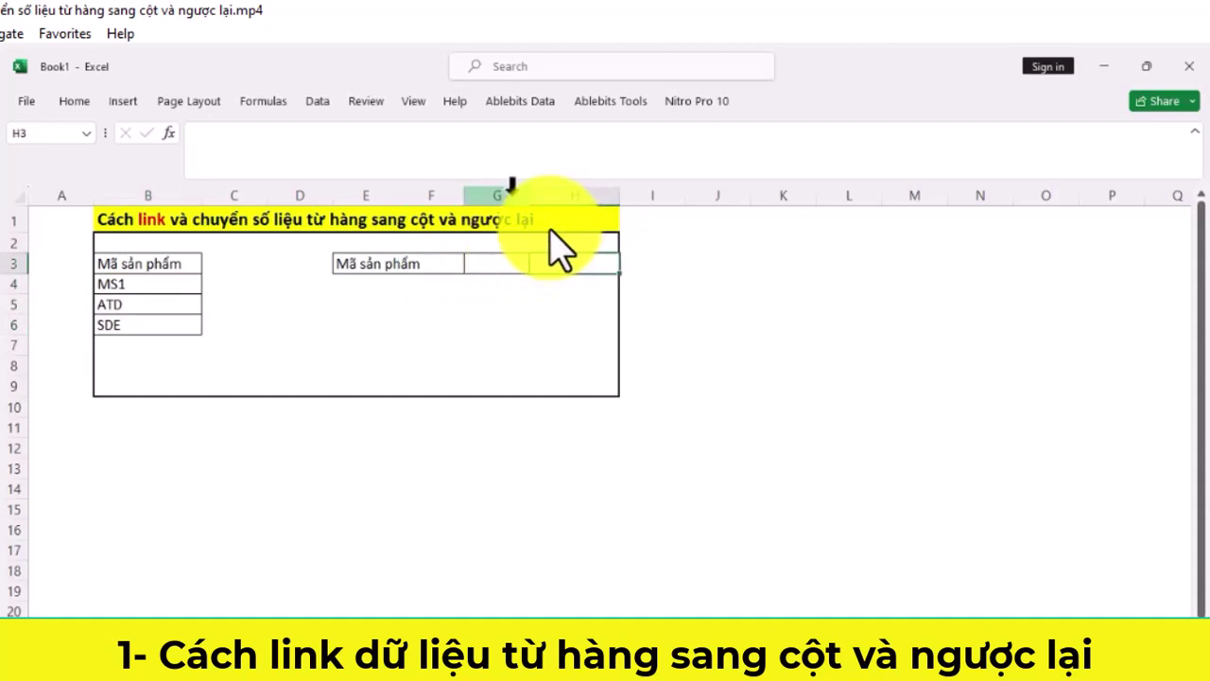
Step: Insert a new column at column H
left_click(561, 196)
right_click(558, 203)
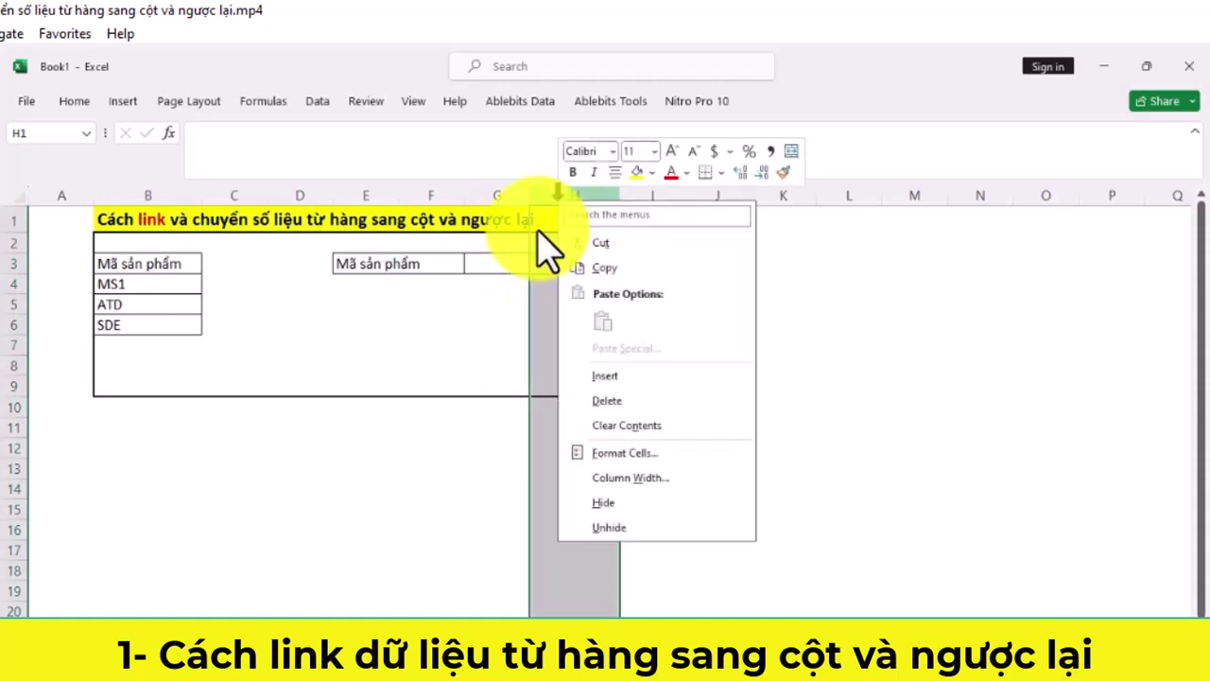
left_click(613, 376)
Step: Edit the row 1 title to read 'Cách copy chuyển số liệu từ hàng sang cột và ngược lại'
left_click(585, 345)
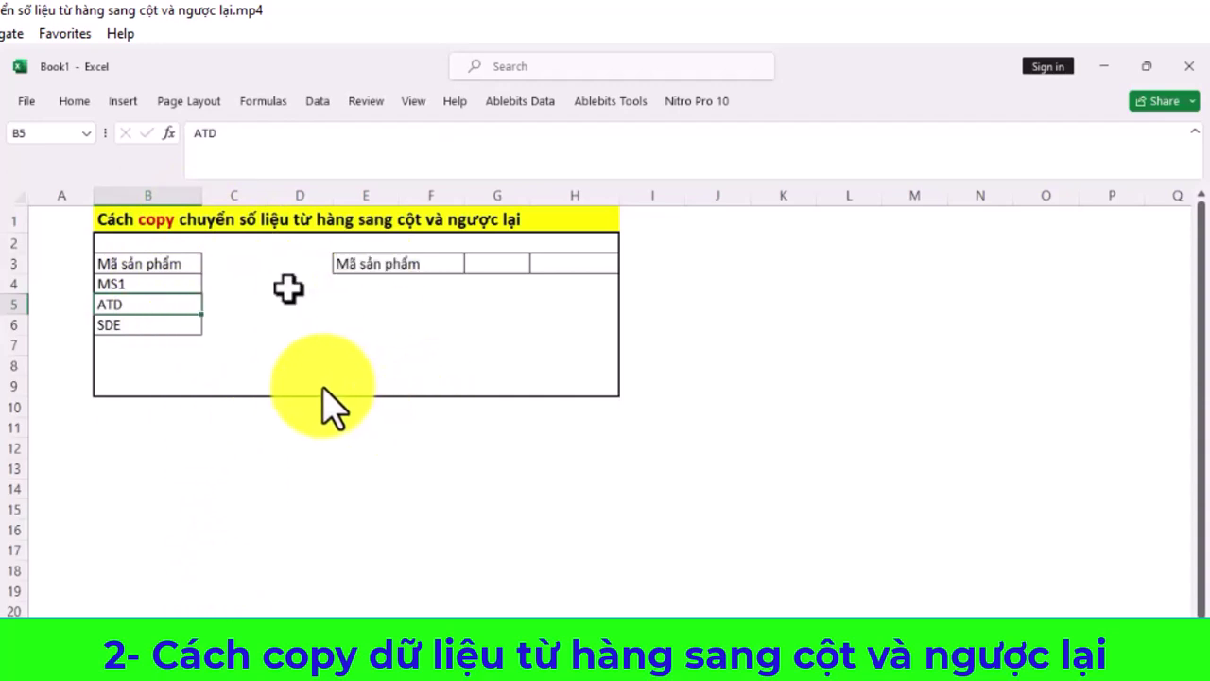
Step: Copy the product codes MS1, ATD and SDE in B4:B6
left_click(305, 284)
left_click_drag(162, 284, 162, 324)
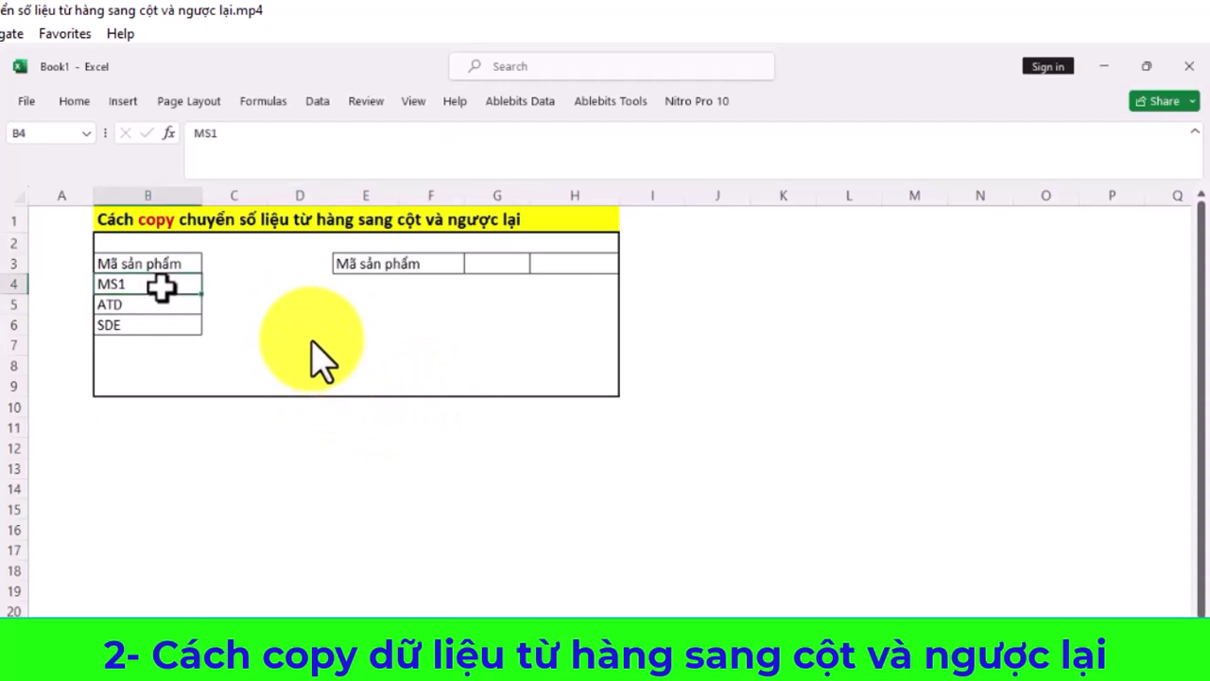
right_click(166, 301)
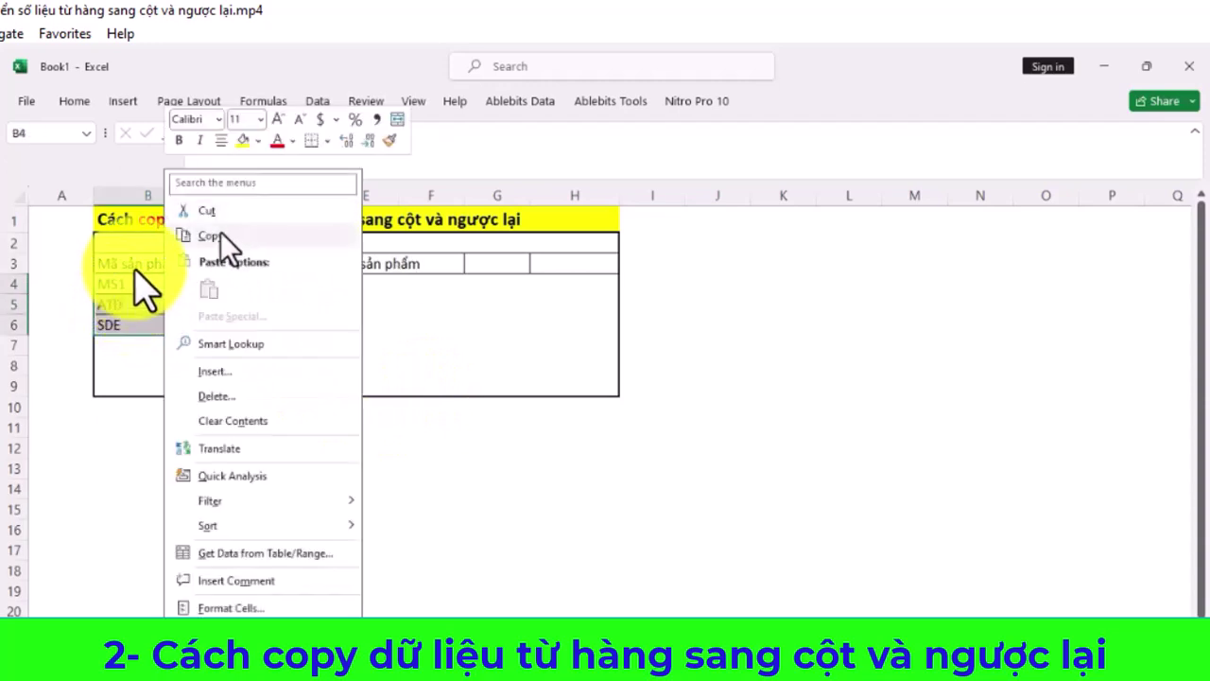
left_click(227, 236)
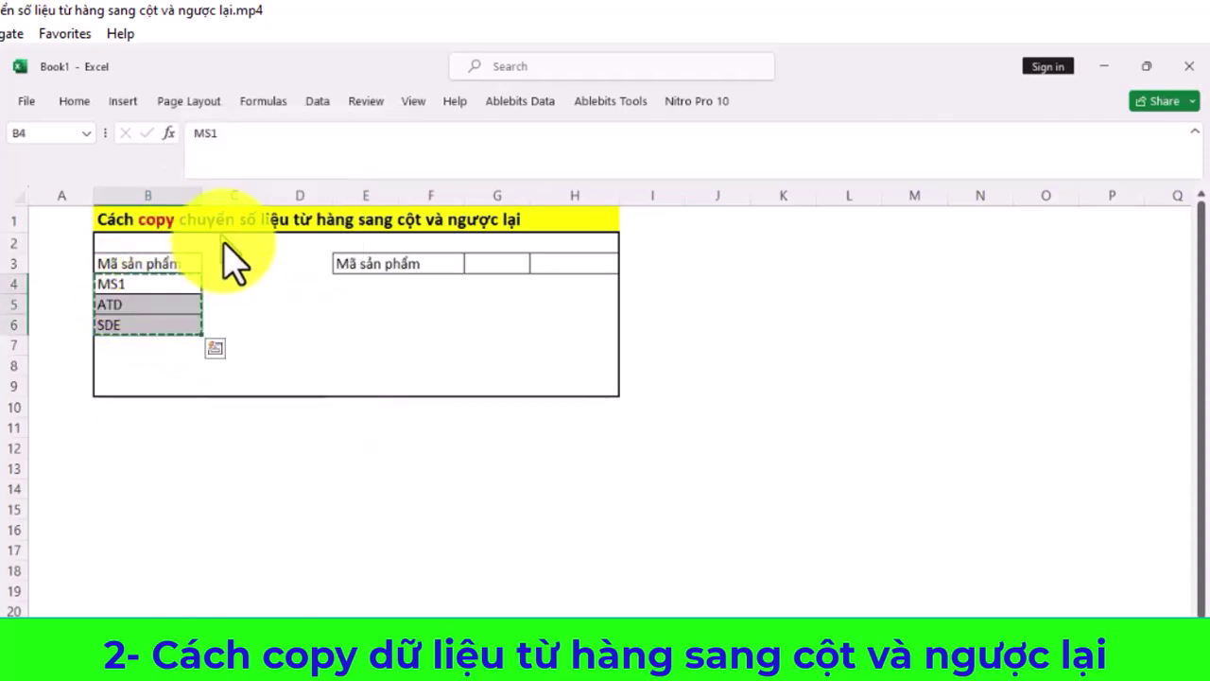
Step: Paste the codes transposed into F3:H3 across row 3
left_click(439, 257)
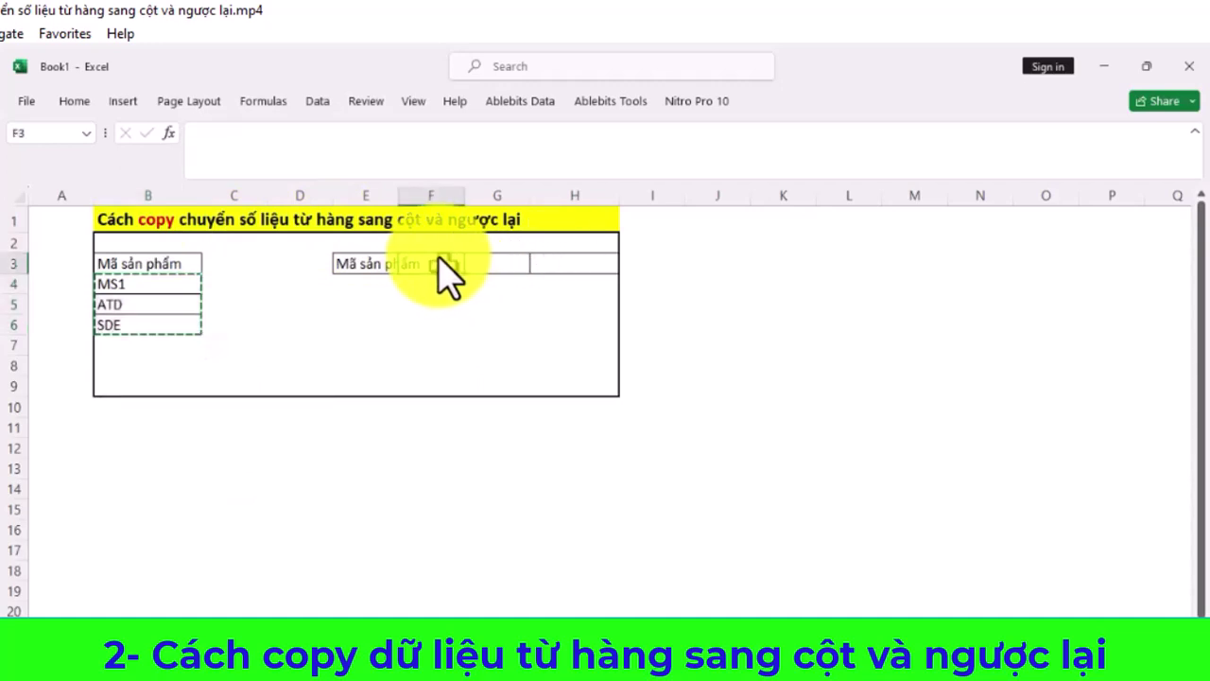
right_click(425, 255)
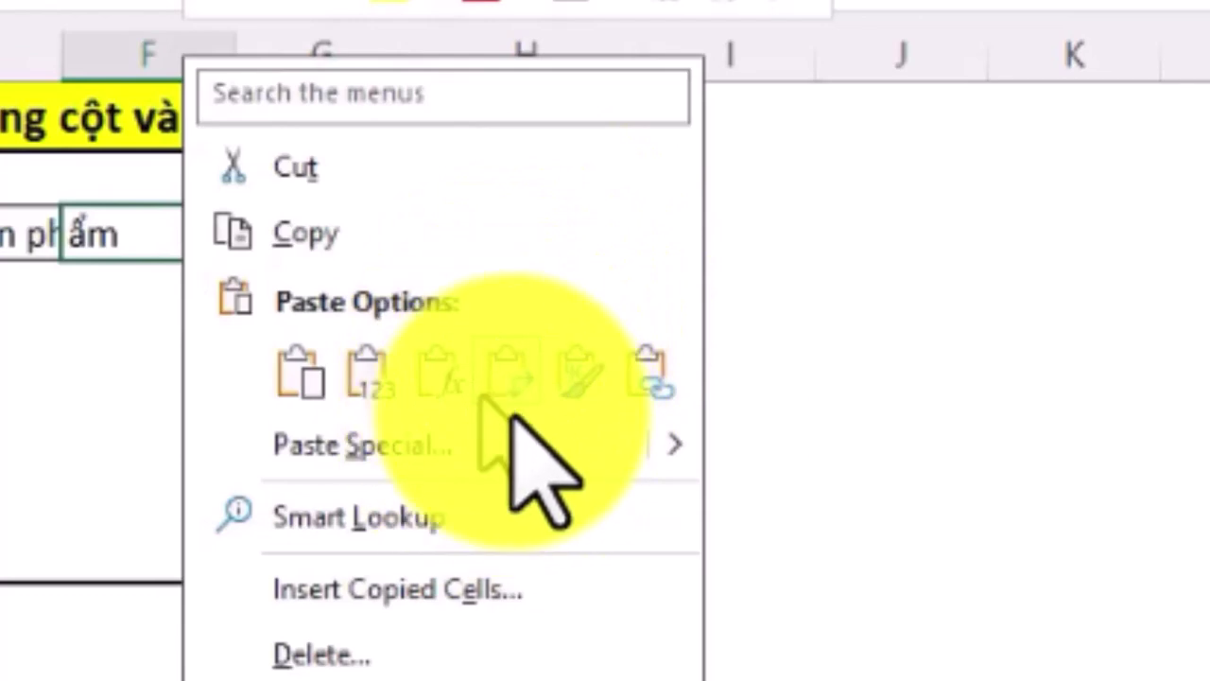
left_click(546, 329)
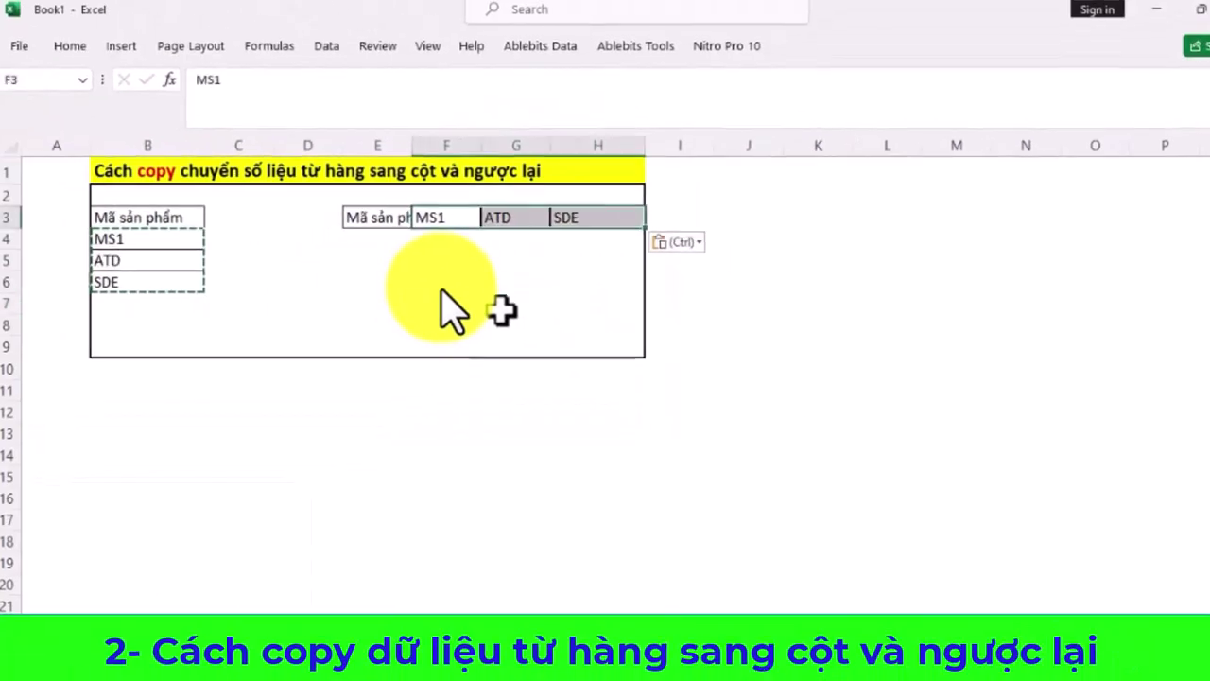
left_click(502, 305)
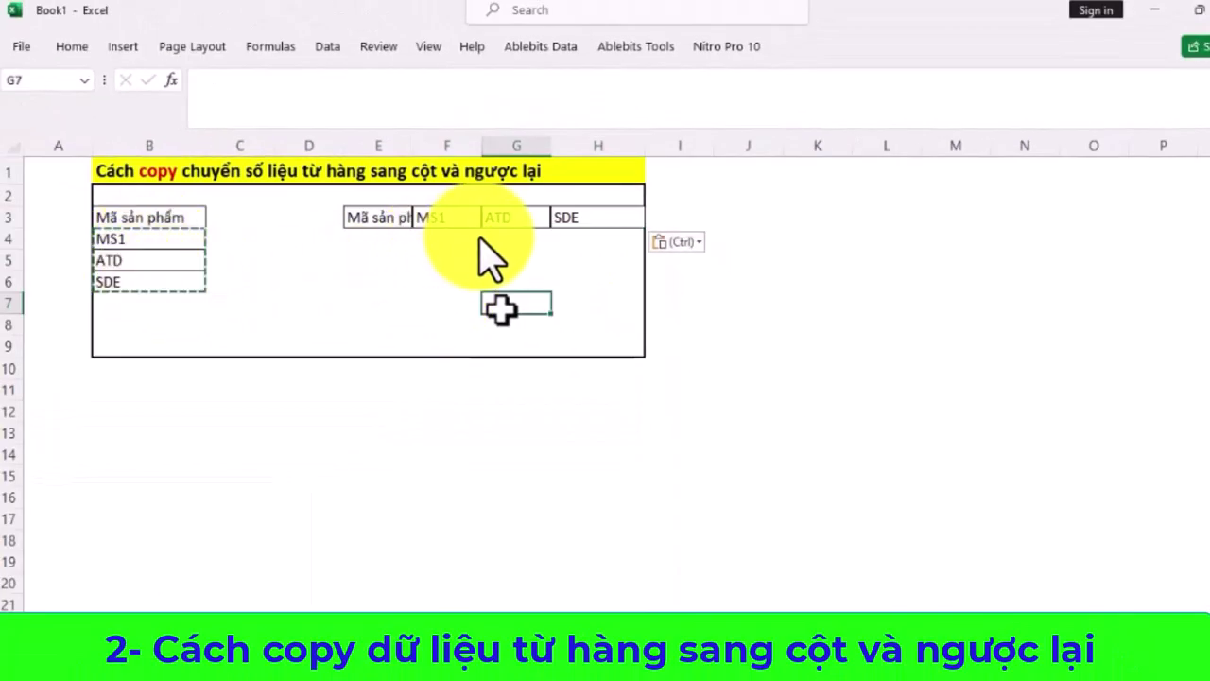
Step: Cancel the pending copy and enter u, e and f into B4, B5 and B6
left_click(425, 281)
key("Escape")
left_click(145, 246)
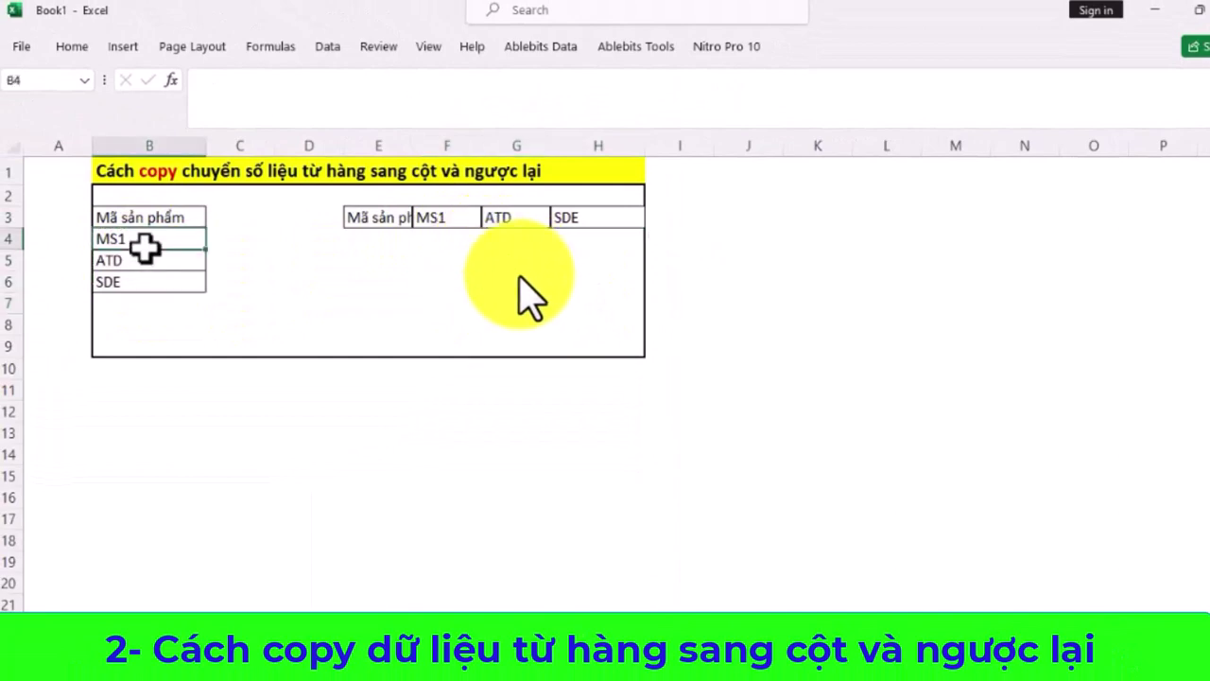
type("u")
key("Return")
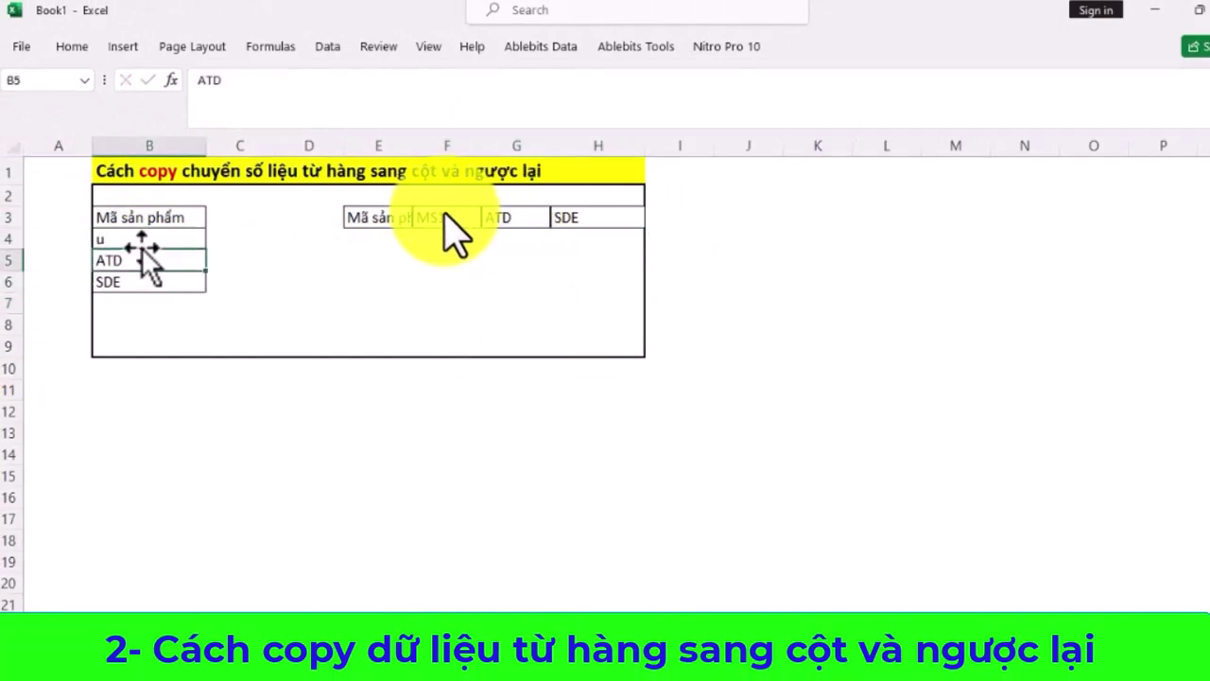
type("e")
key("Return")
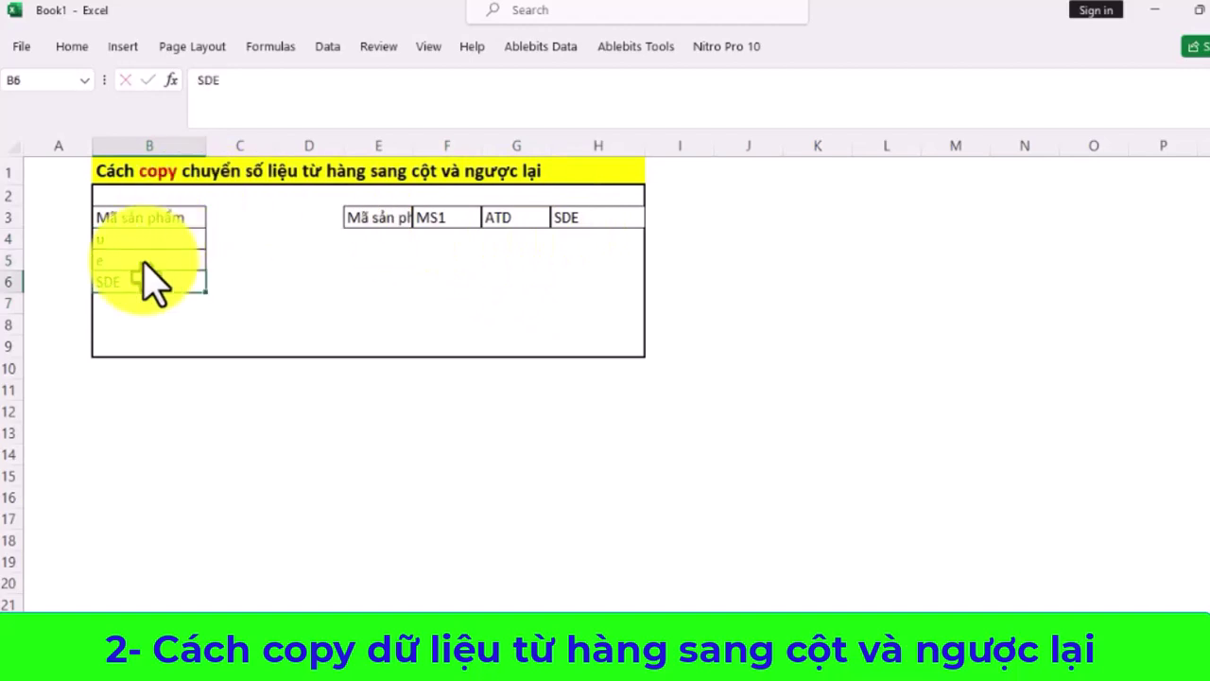
type("f")
Step: Select the row 3 codes MS1, ATD and SDE in F3:H3
left_click(218, 303)
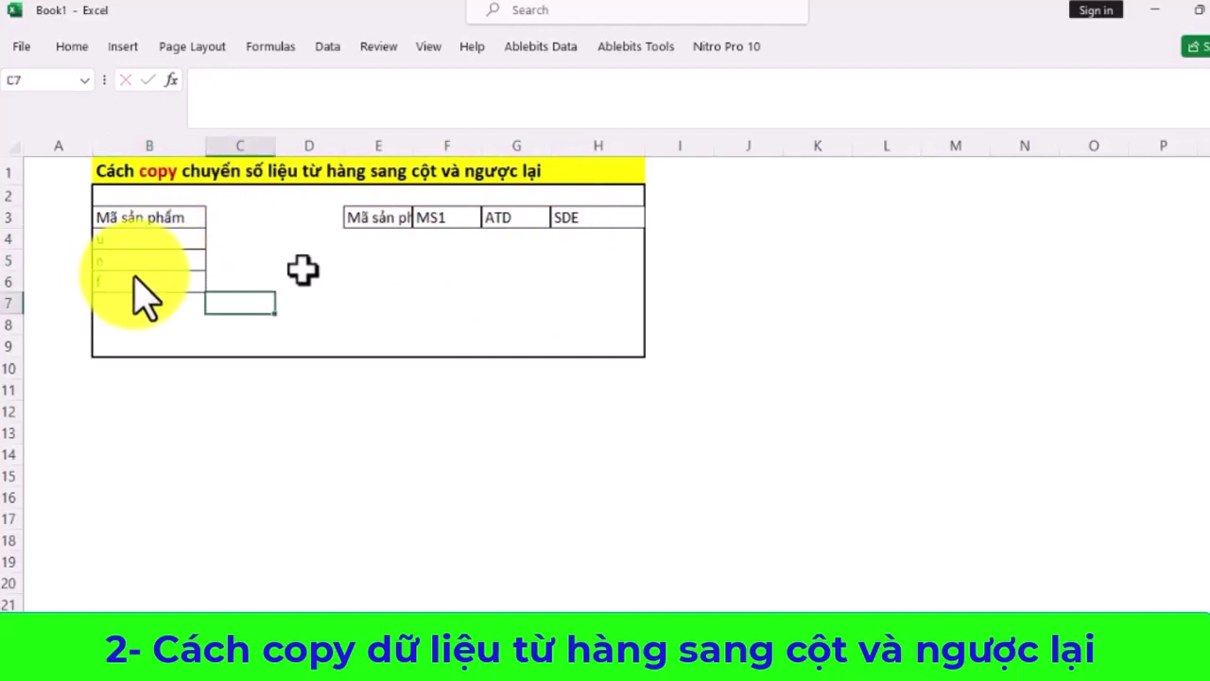
left_click(443, 260)
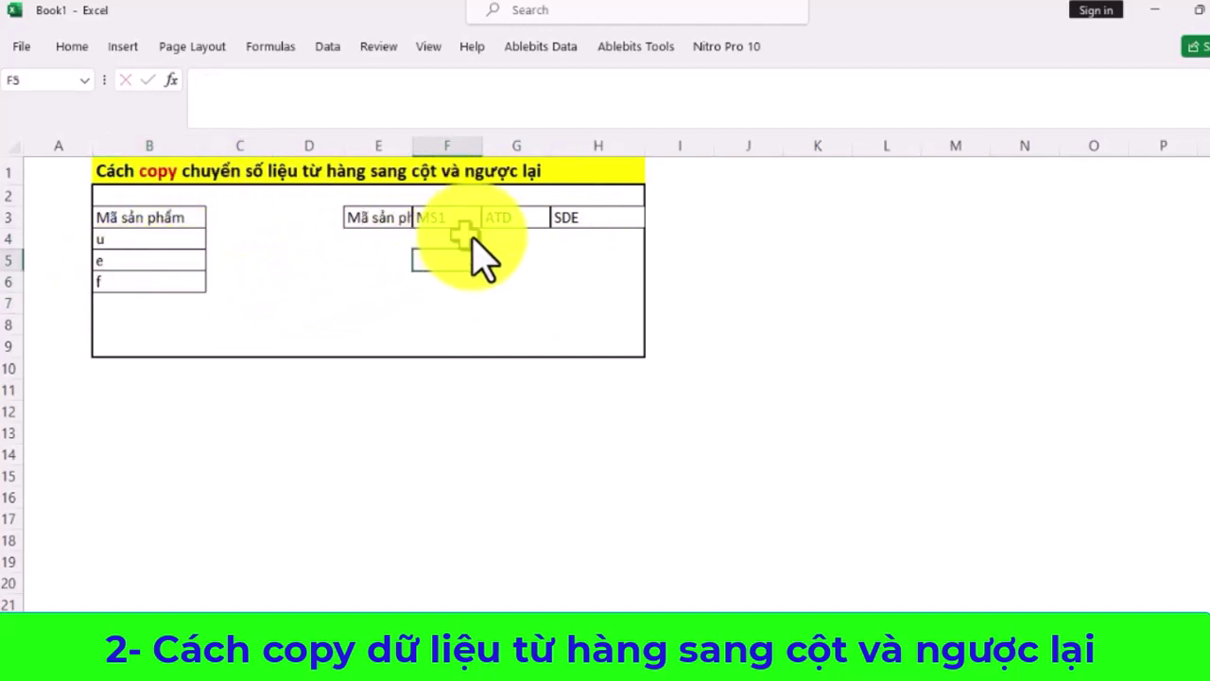
left_click_drag(449, 217, 581, 217)
left_click(526, 262)
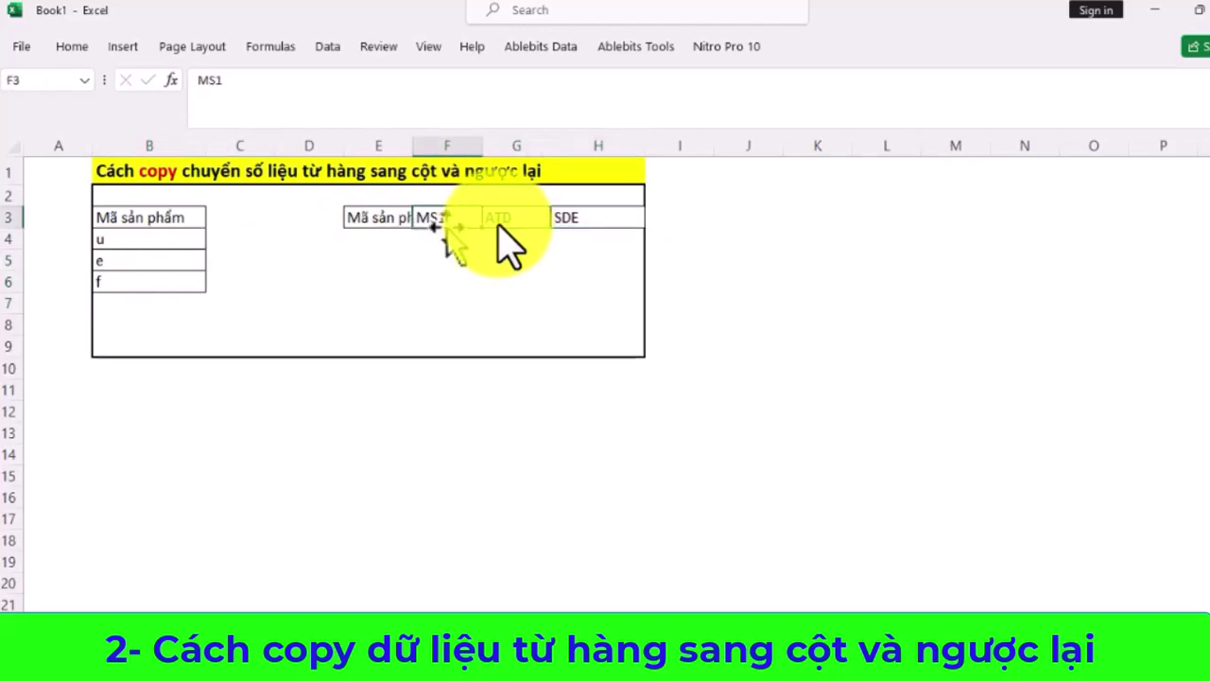
Step: Copy the codes MS1, ATD and SDE from F3:H3
left_click_drag(445, 220, 578, 219)
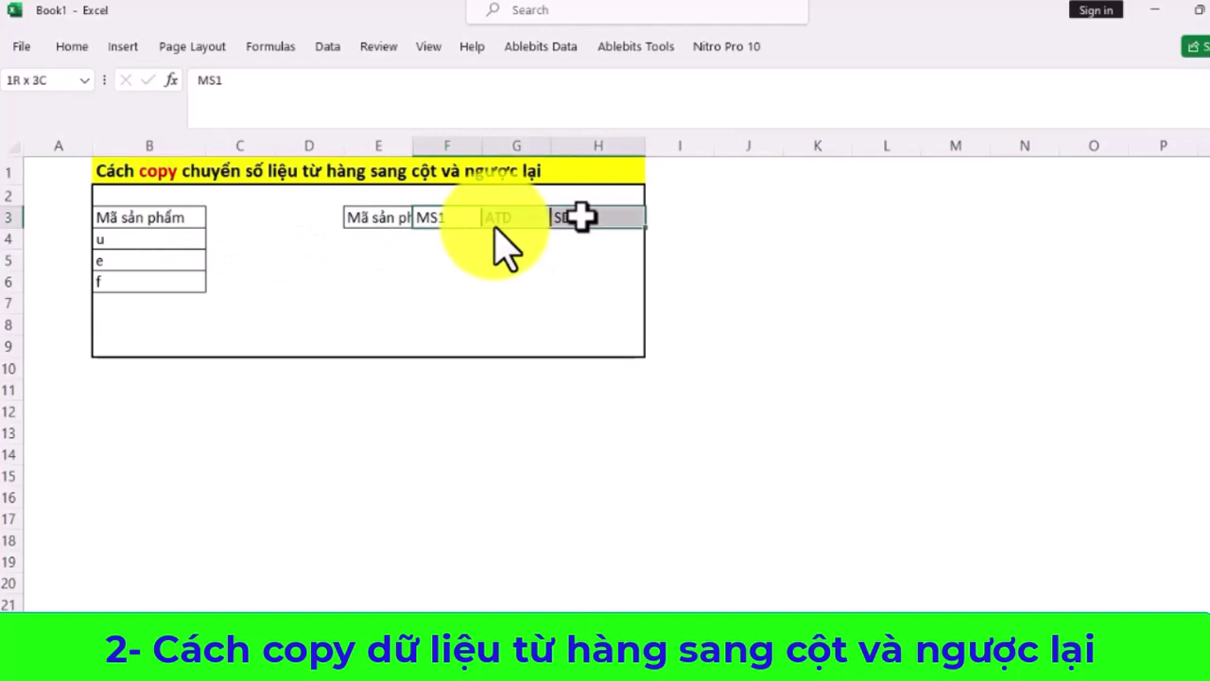
right_click(452, 227)
left_click(494, 190)
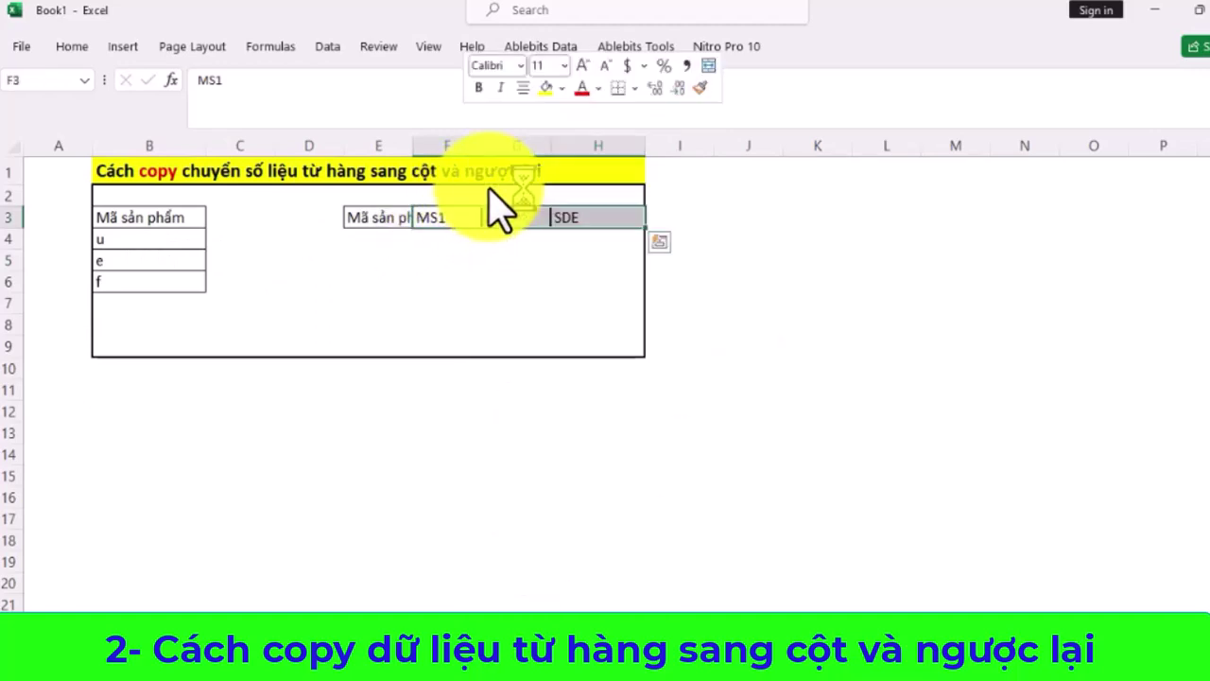
Step: Paste them transposed down B4:B6, replacing u, e and f, and end copy mode
left_click_drag(140, 241, 142, 282)
right_click(142, 260)
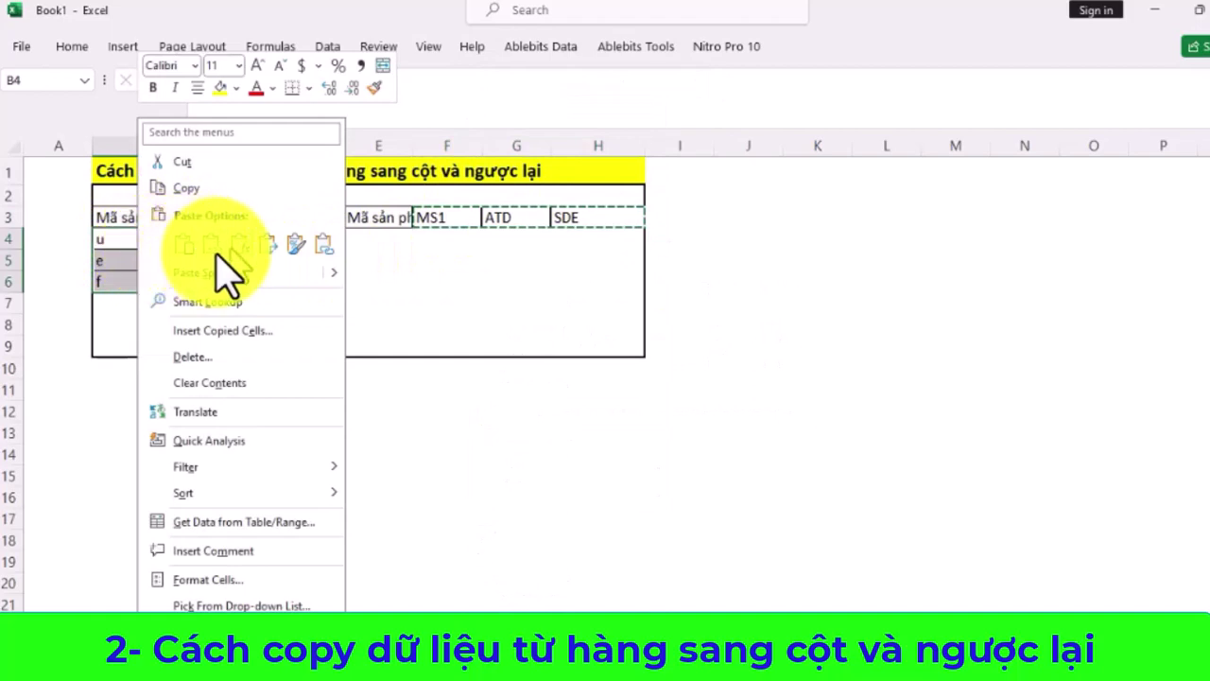
left_click(269, 244)
left_click(446, 304)
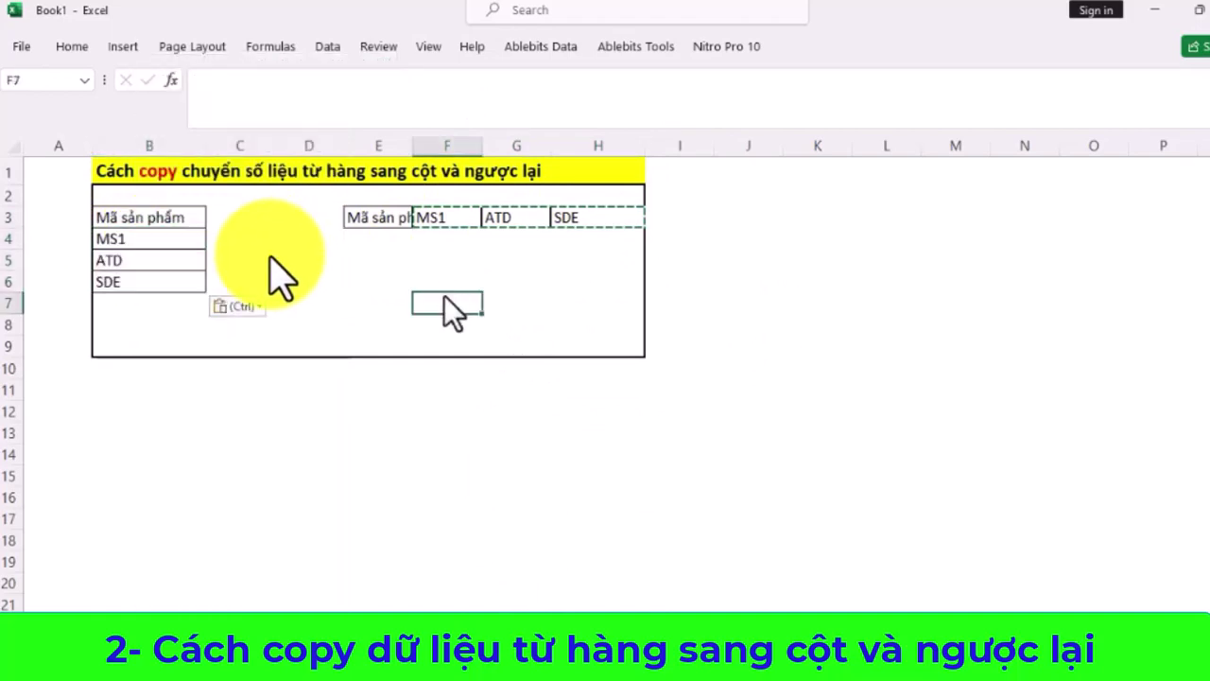
left_click(379, 282)
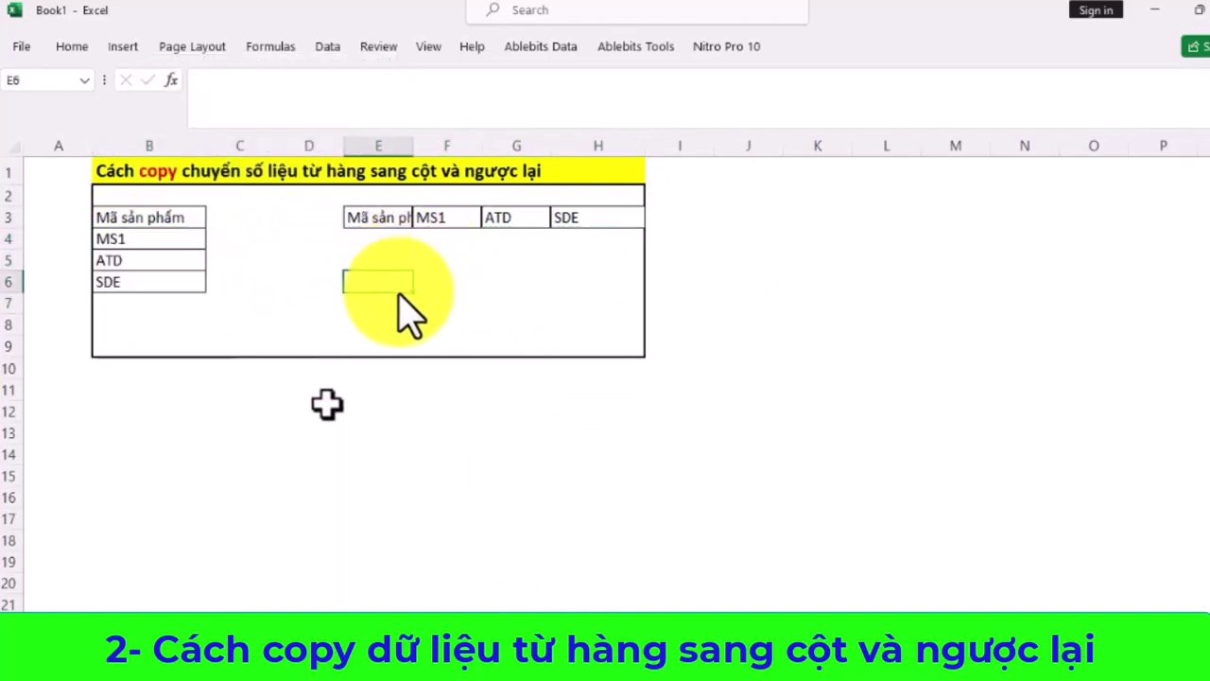